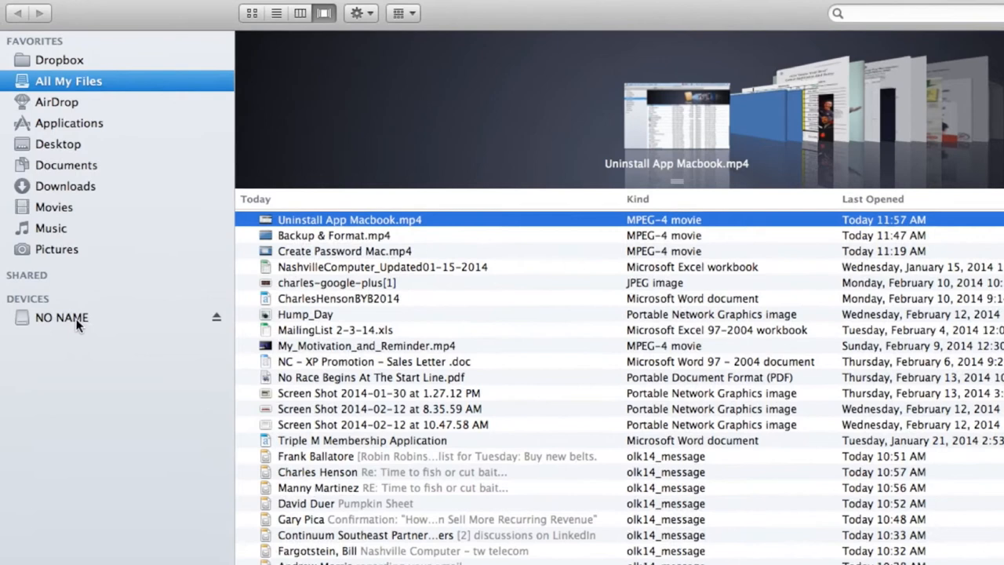
pyautogui.click(80, 332)
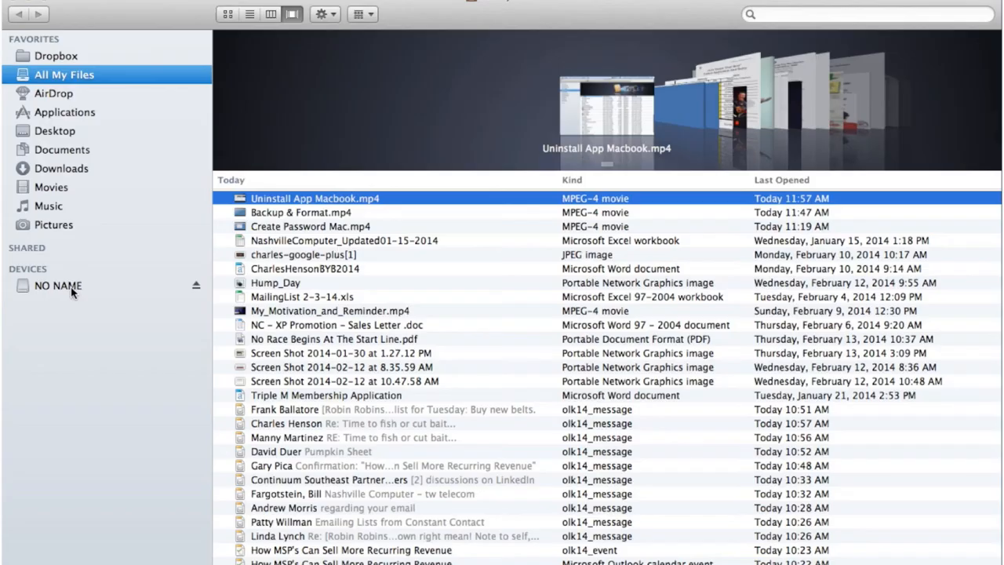
# - Select NO NAME under Devices to list its files, including Demos.zip at 153.4 MB
pyautogui.click(76, 290)
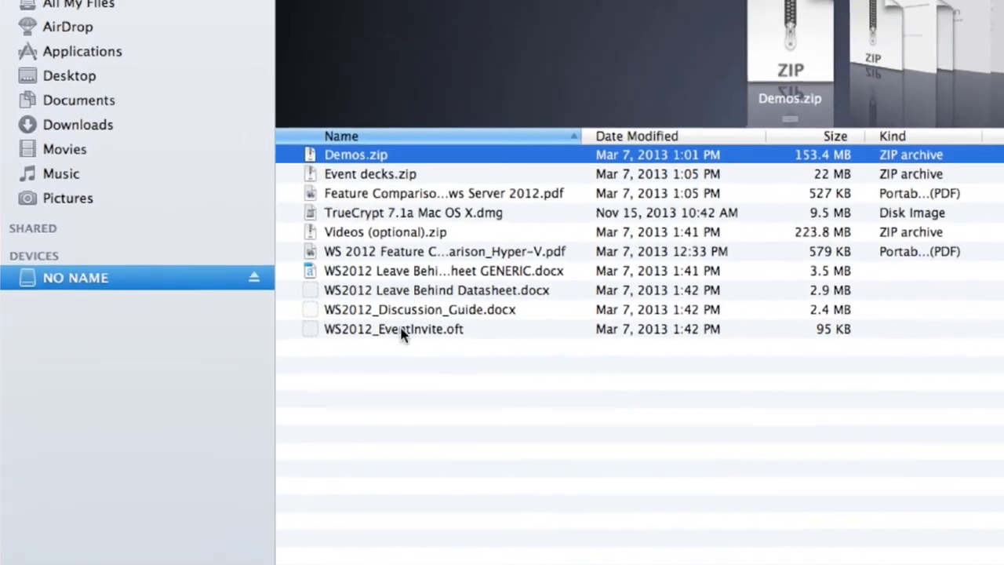